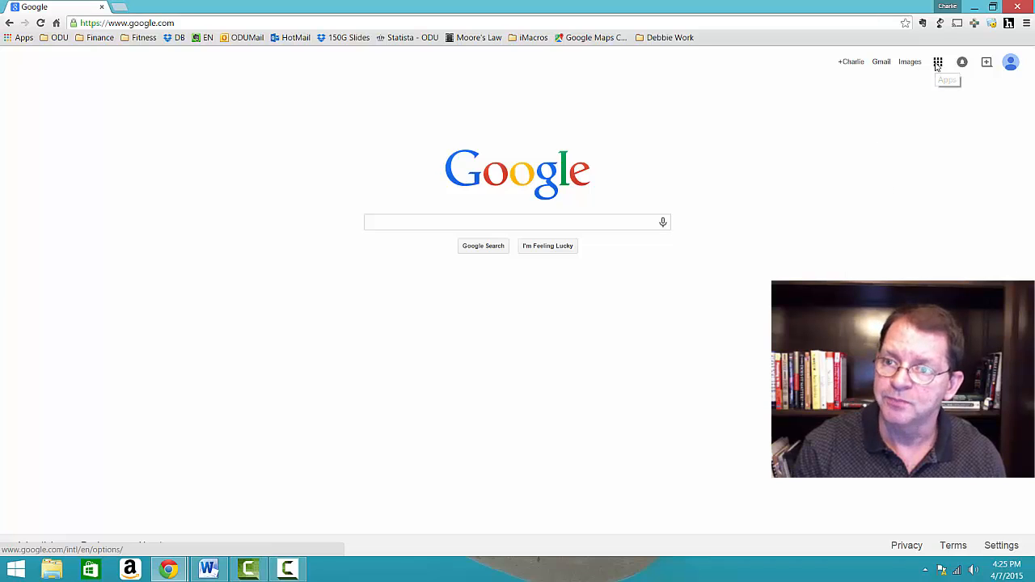
Open Google Drive and create a new Google Slides presentation.
{"action": "left_click", "coordinate": [937, 66]}
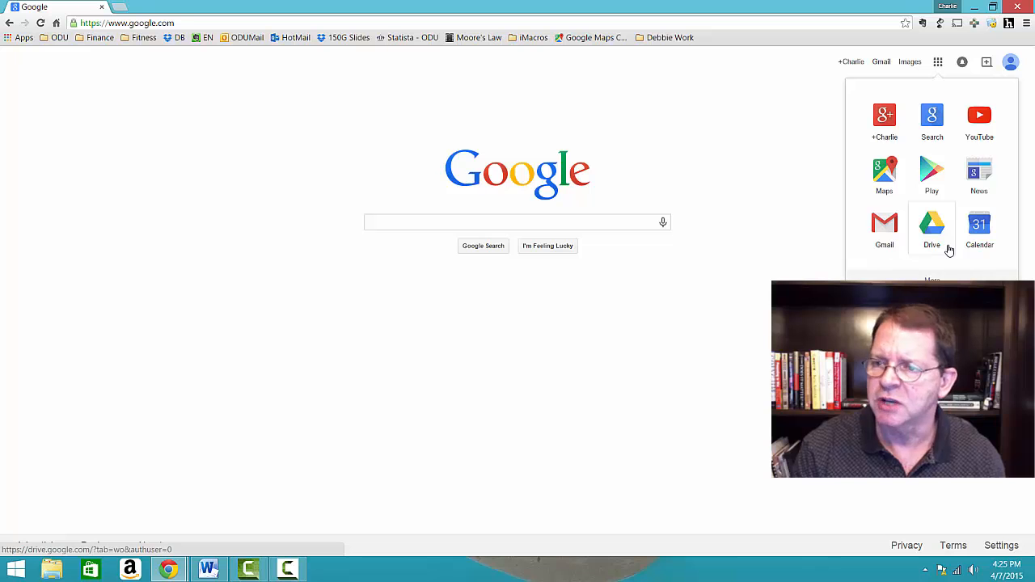
{"action": "left_click", "coordinate": [900, 244]}
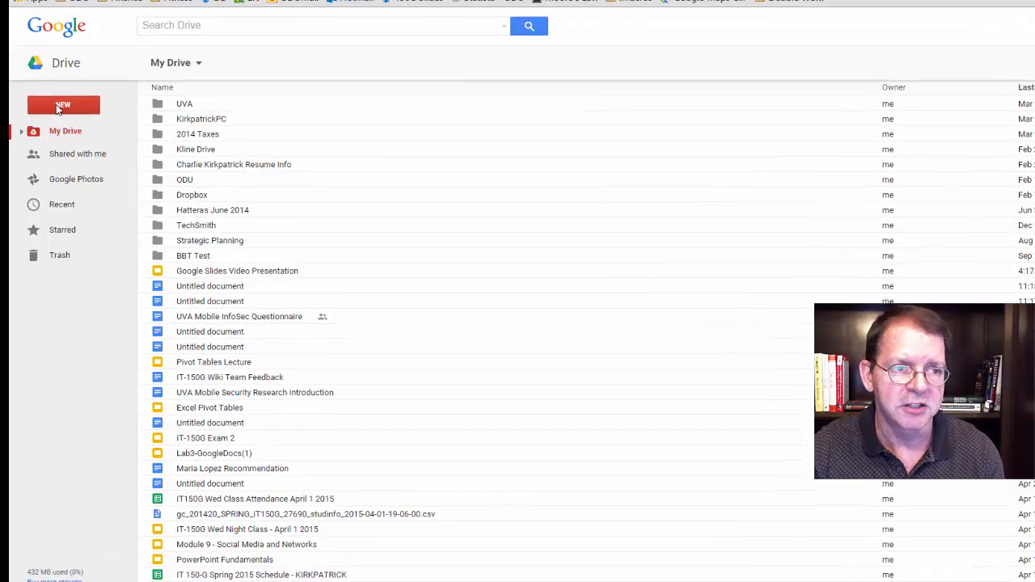
{"action": "left_click", "coordinate": [55, 138]}
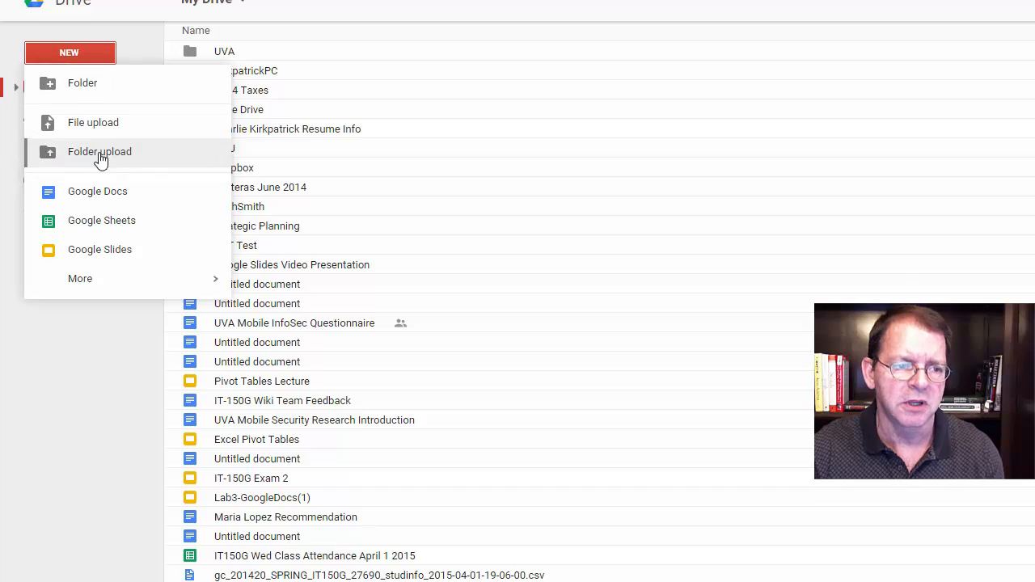
{"action": "left_click", "coordinate": [122, 259]}
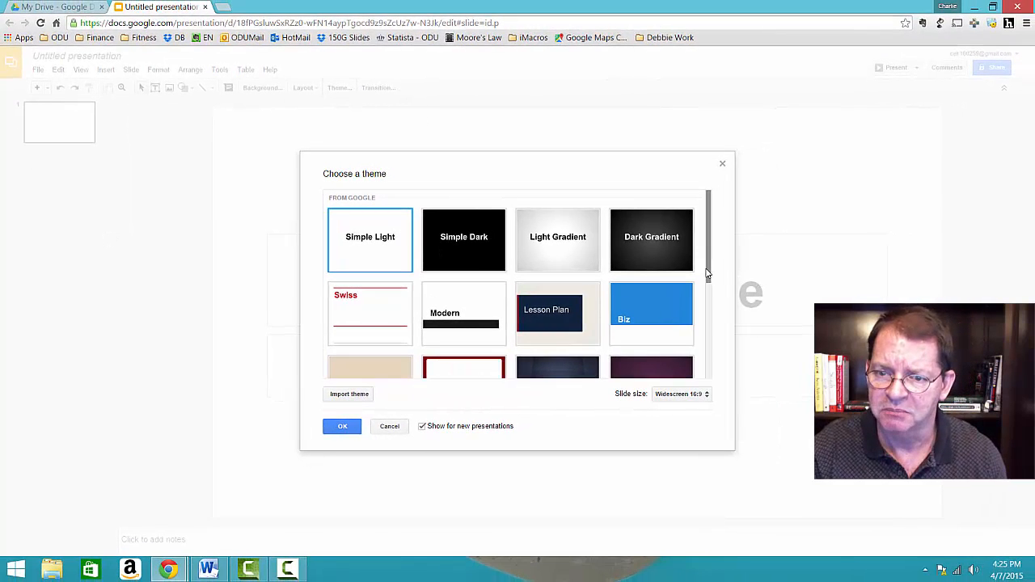
Apply the Modern theme to the new presentation, keeping the Widescreen 16:9 slide size.
{"action": "left_click_drag", "start_coordinate": [709, 277], "coordinate": [725, 257]}
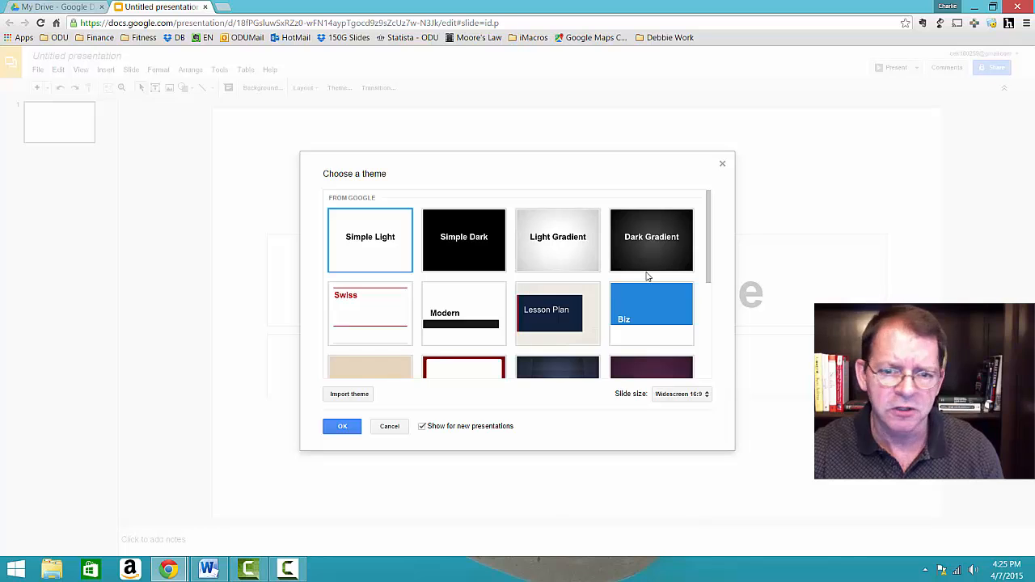
{"action": "left_click", "coordinate": [477, 313]}
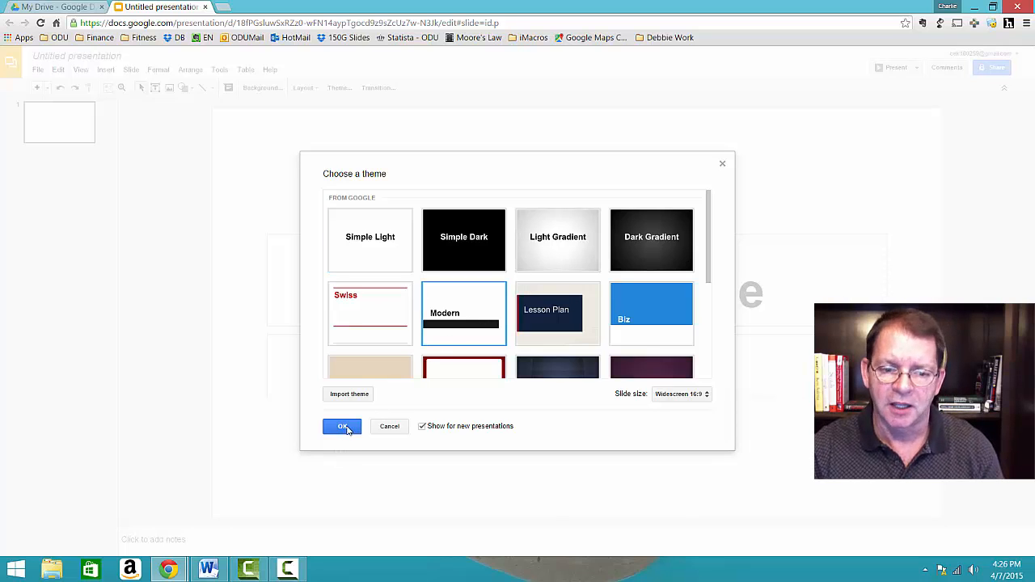
{"action": "left_click", "coordinate": [343, 427]}
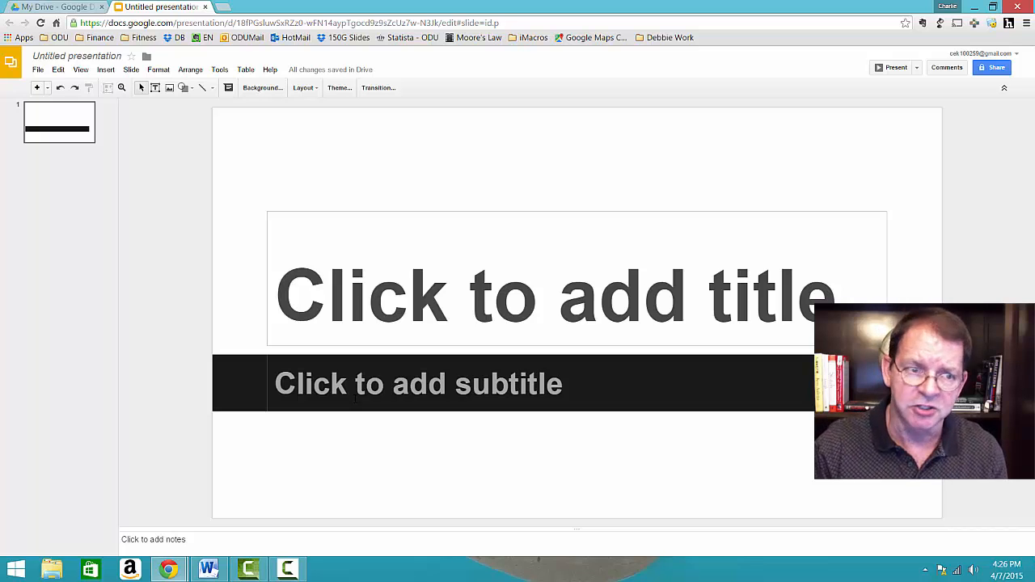
Fill in the title slide with the title "Google Slides" and the subtitle "I hope you learn a lot".
{"action": "left_click", "coordinate": [286, 310]}
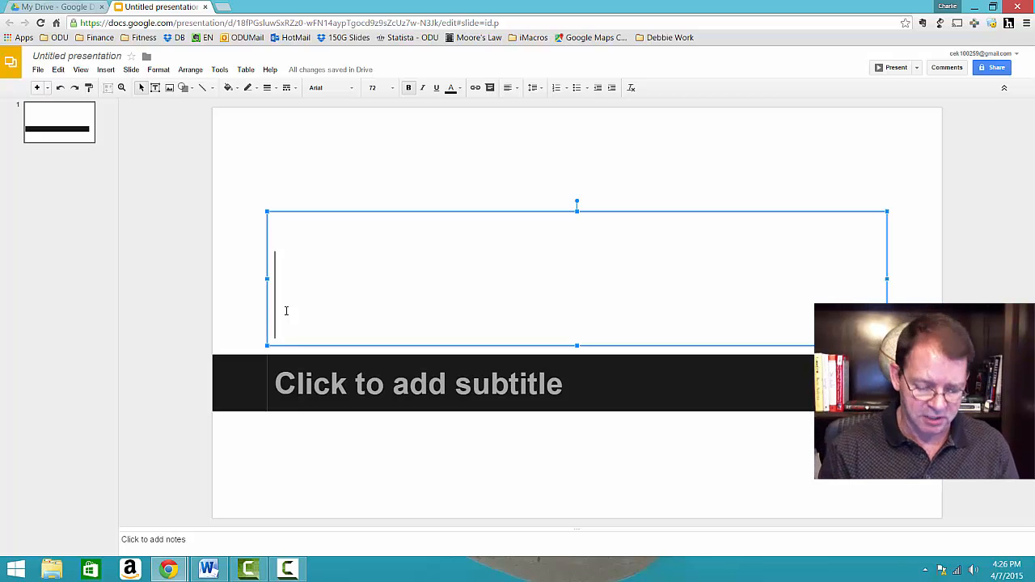
{"action": "type", "text": "Goo"}
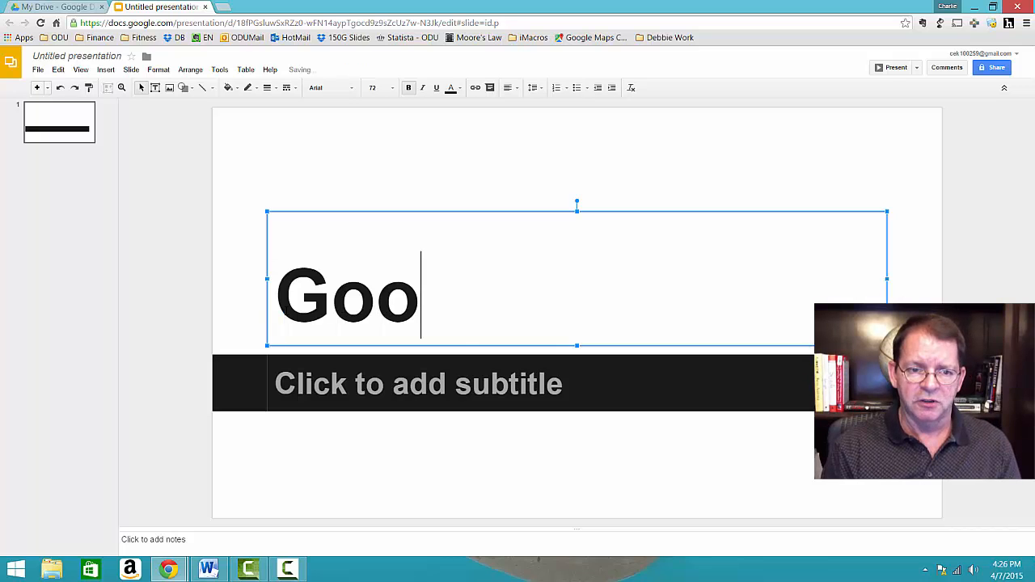
{"action": "type", "text": "gle Slides"}
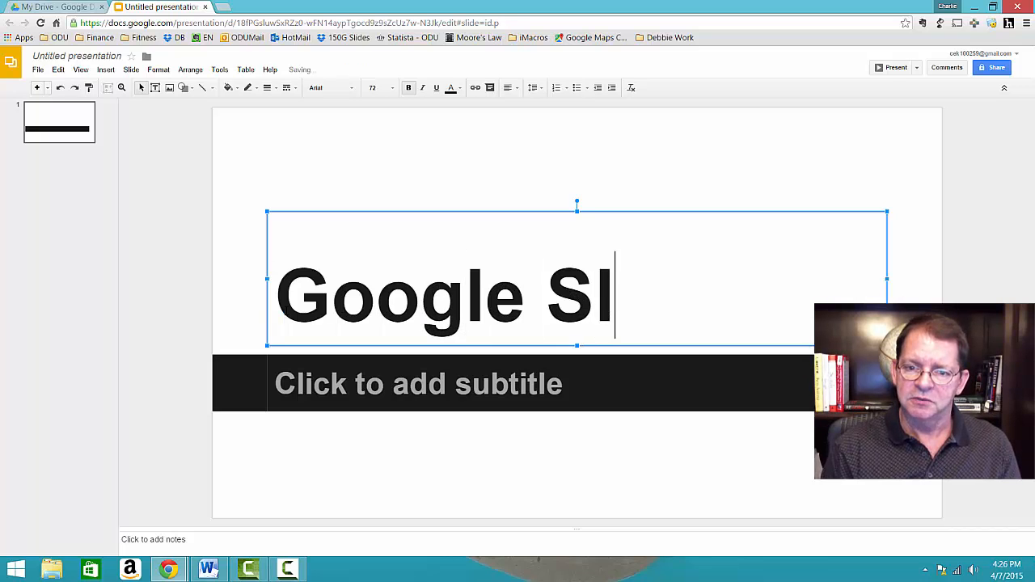
{"action": "left_click", "coordinate": [296, 400]}
{"action": "type", "text": "I hop"}
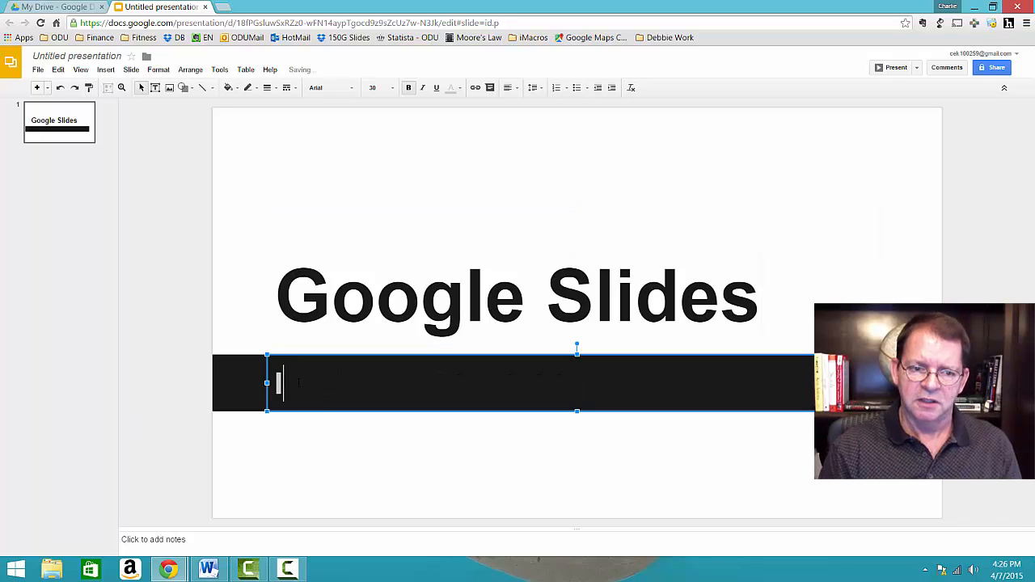
{"action": "type", "text": "e you lea"}
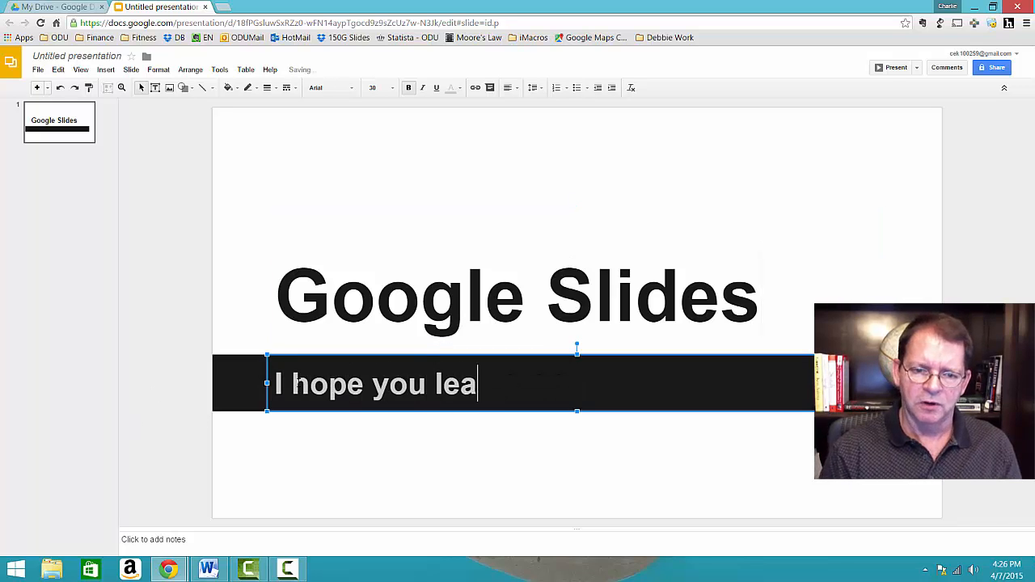
{"action": "type", "text": "rn a  lot"}
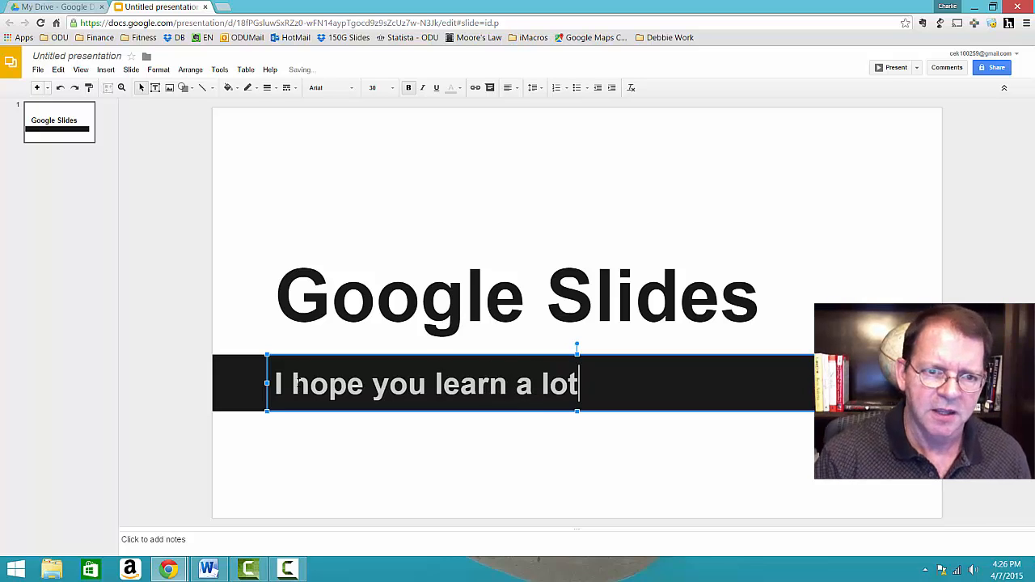
{"action": "left_click", "coordinate": [306, 229]}
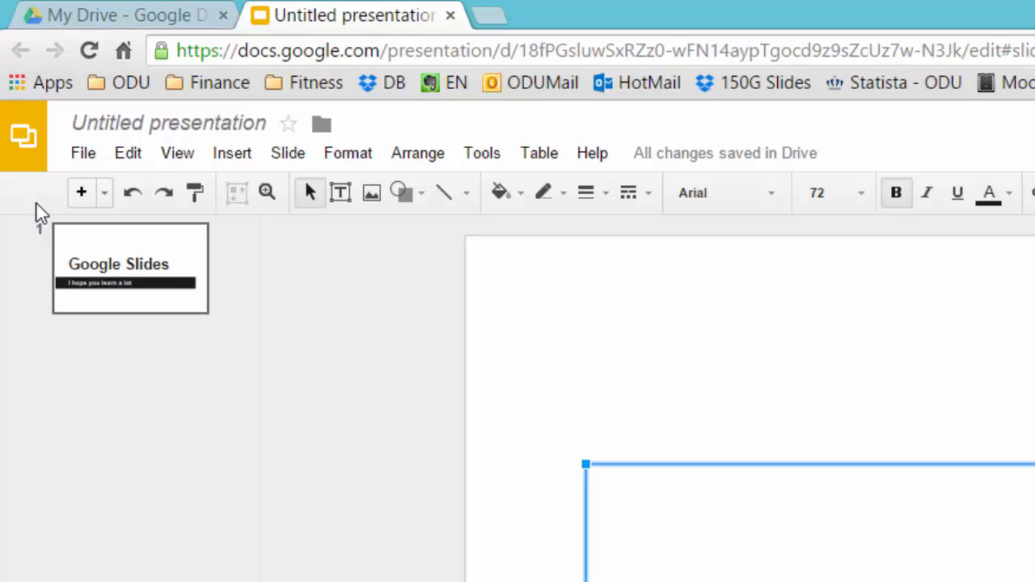
{"action": "left_click", "coordinate": [105, 194]}
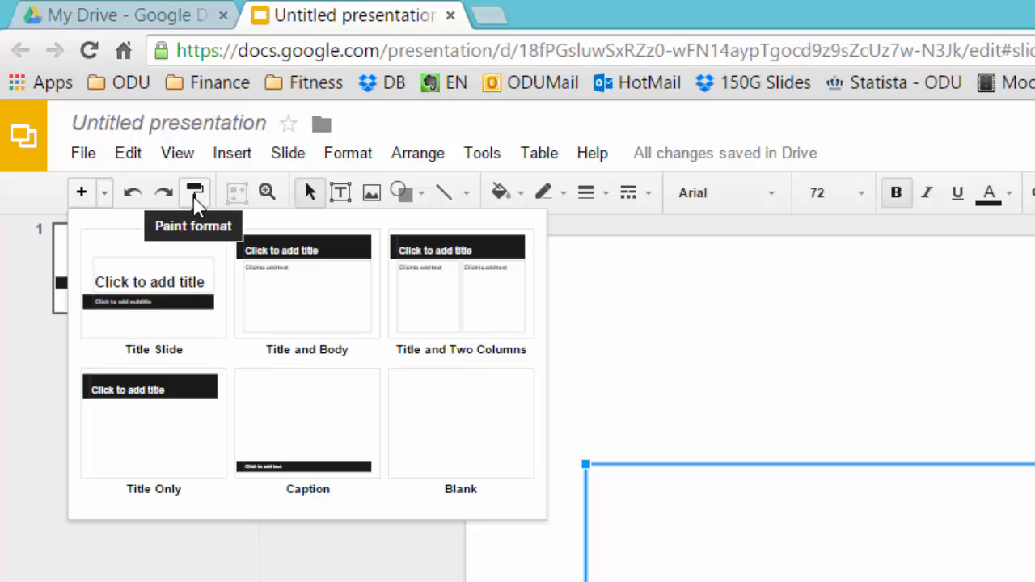
{"action": "left_click", "coordinate": [25, 201]}
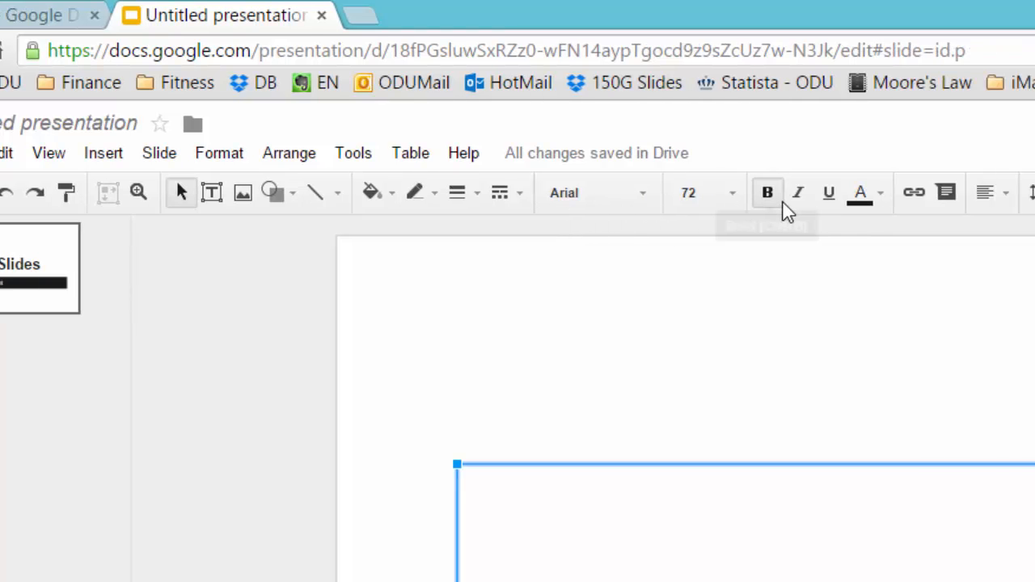
{"action": "left_click", "coordinate": [777, 202]}
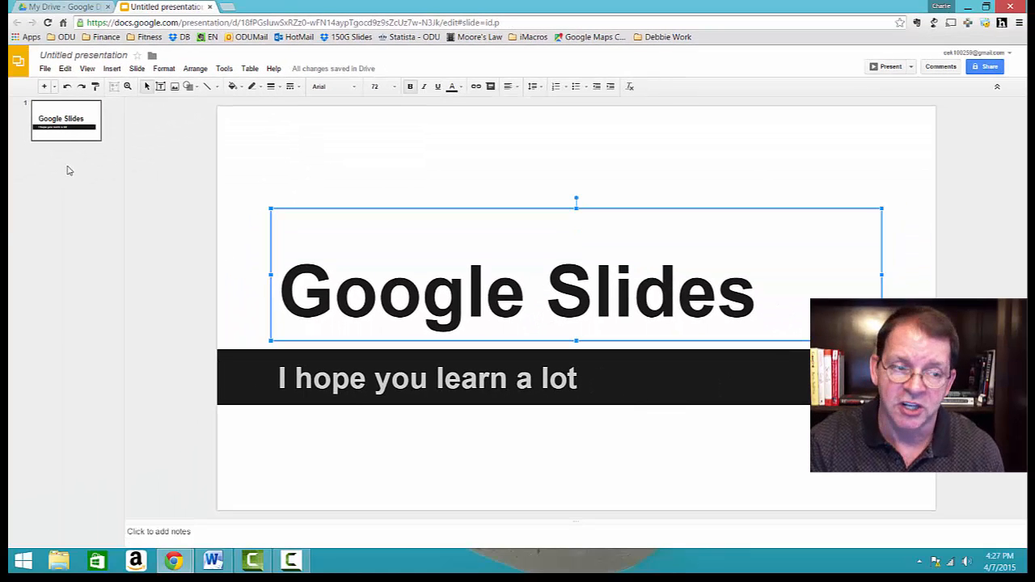
Add a Title and Body slide after the title slide and open its title placeholder for editing.
{"action": "left_click", "coordinate": [58, 151]}
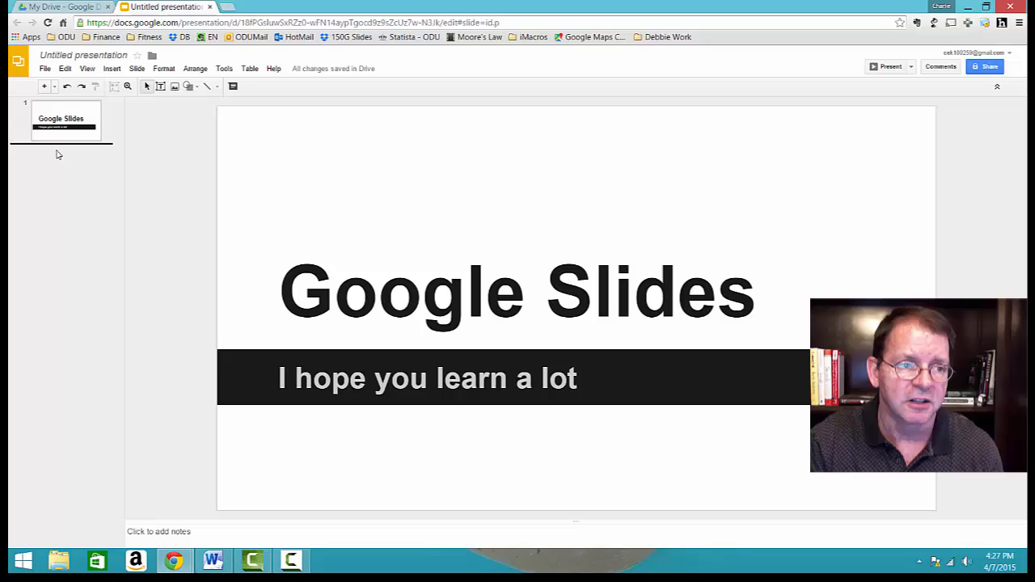
{"action": "left_click", "coordinate": [54, 86]}
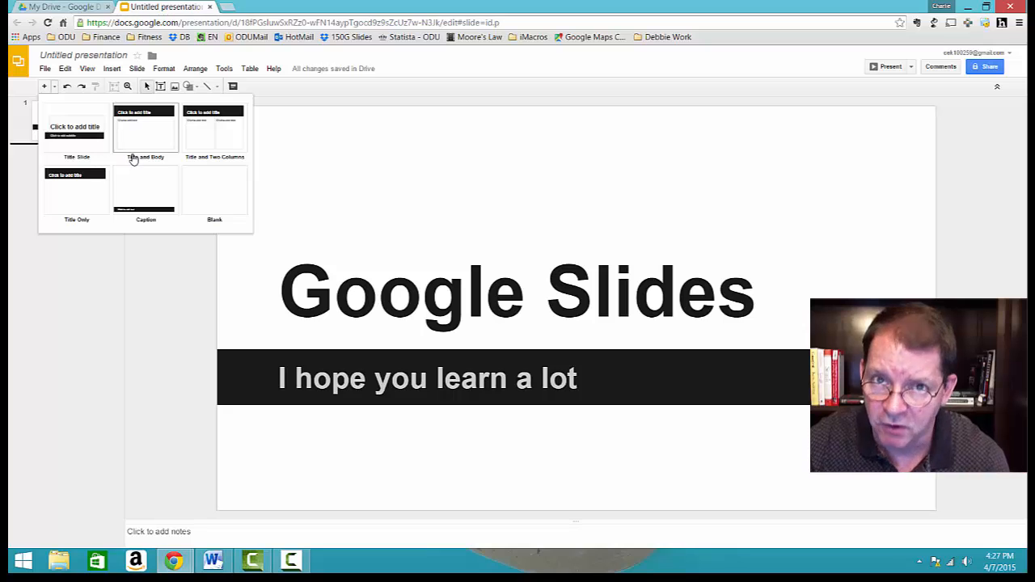
{"action": "left_click", "coordinate": [45, 87]}
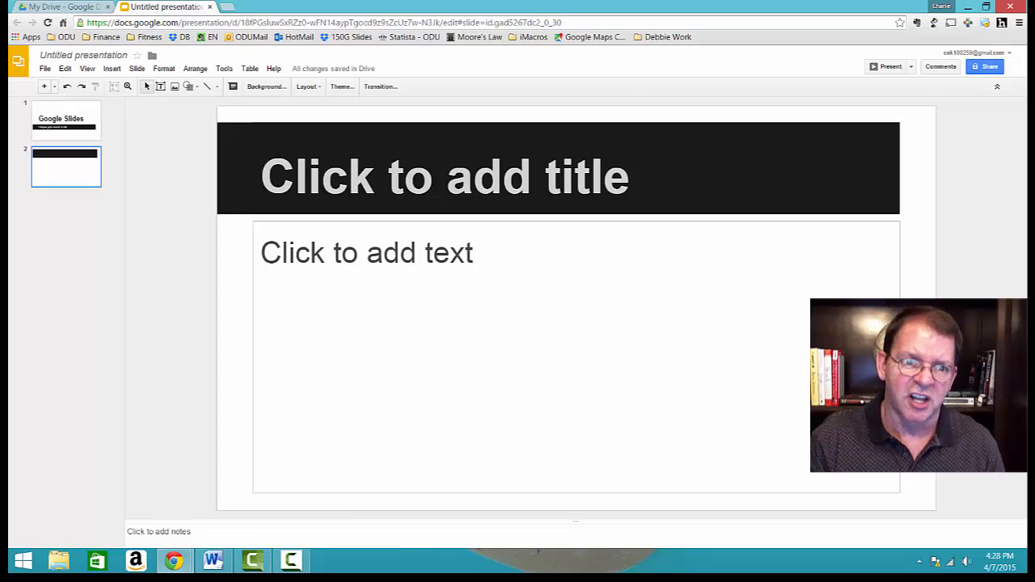
{"action": "left_click", "coordinate": [349, 192]}
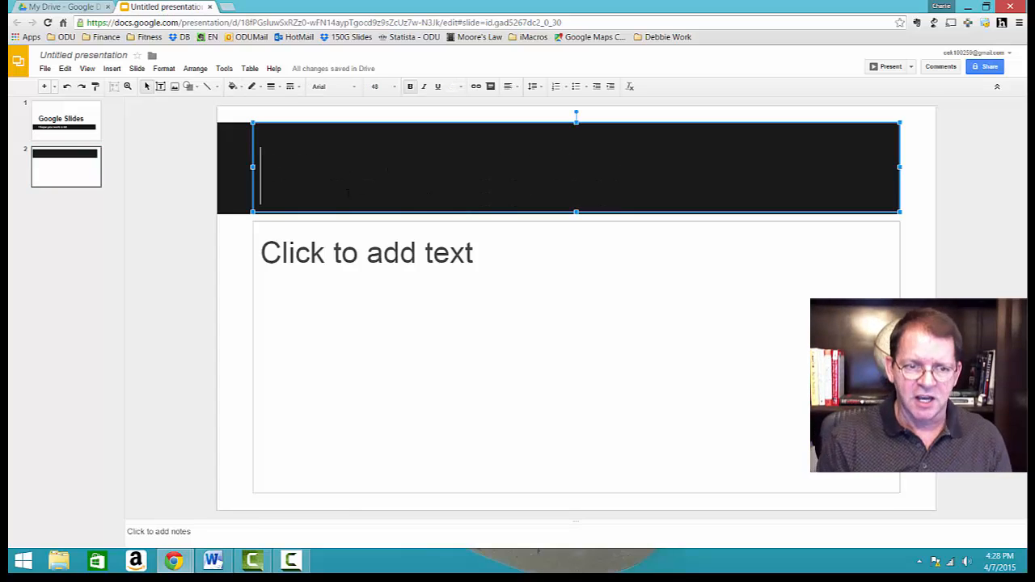
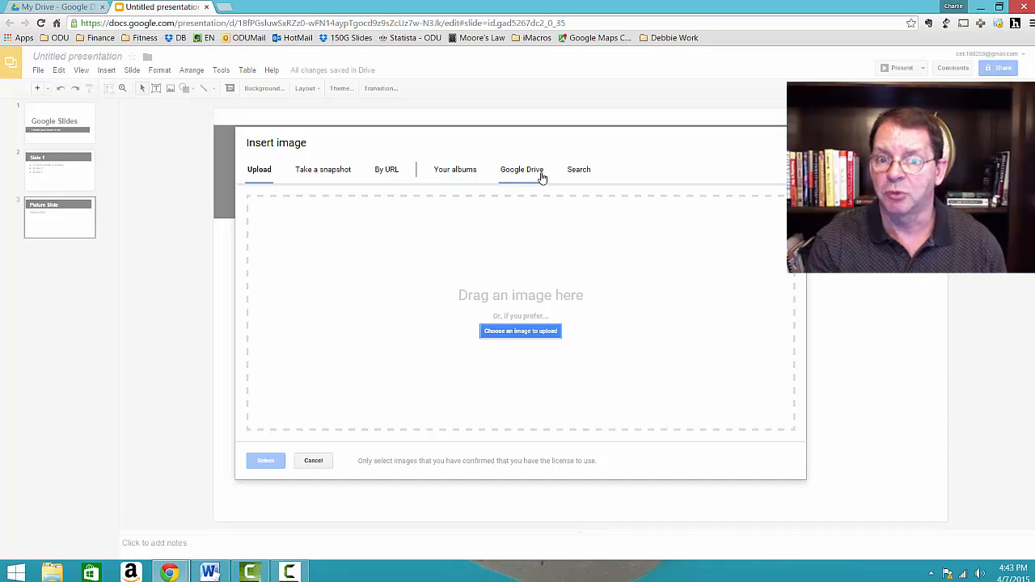
Search Google images for "windsurfing" and insert the first picture in the results on the Picture Slide.
{"action": "left_click", "coordinate": [581, 172]}
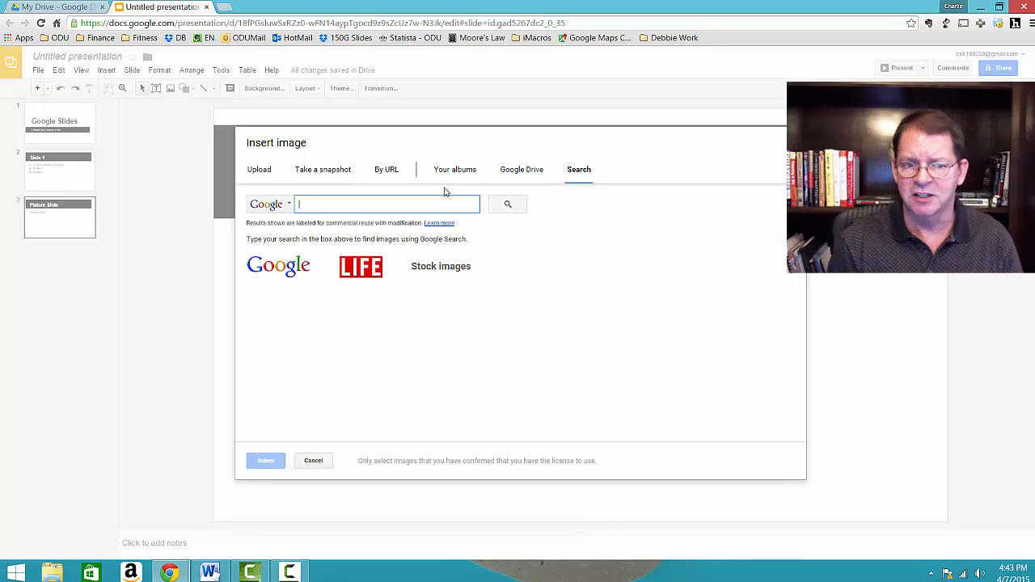
{"action": "type", "text": "indsurf"}
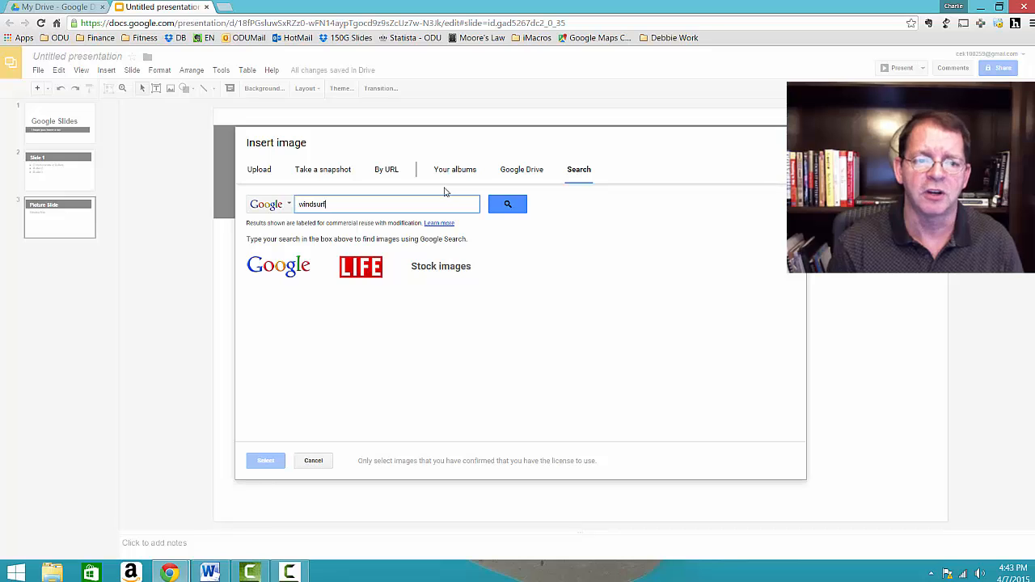
{"action": "type", "text": "ing"}
{"action": "key", "text": "Return"}
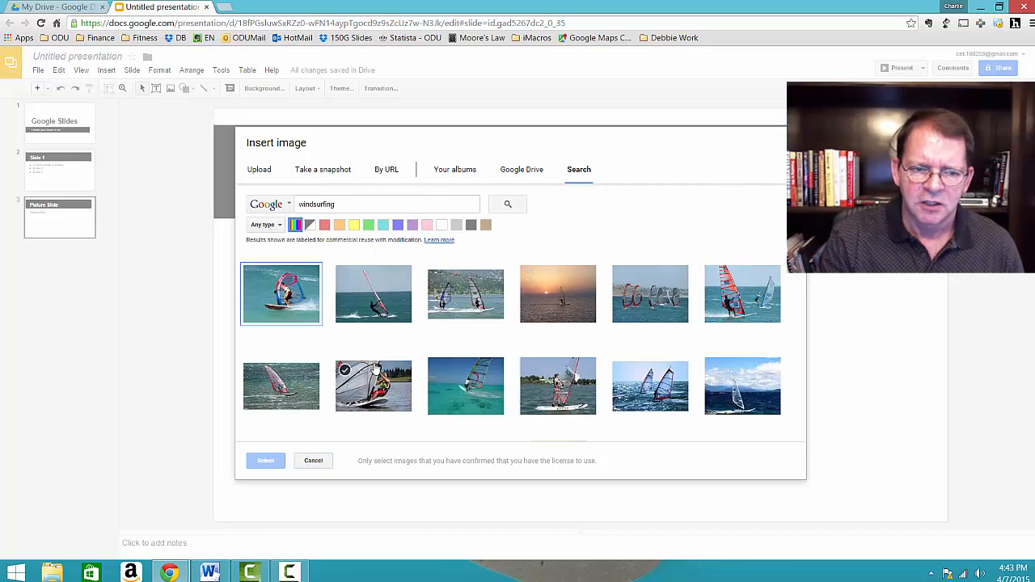
{"action": "left_click", "coordinate": [281, 293]}
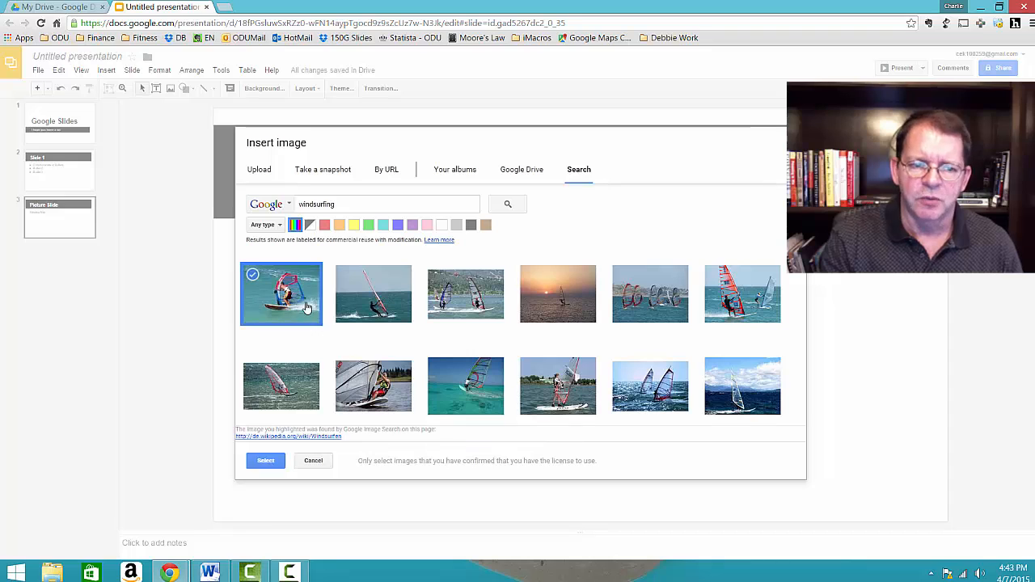
{"action": "left_click", "coordinate": [270, 462]}
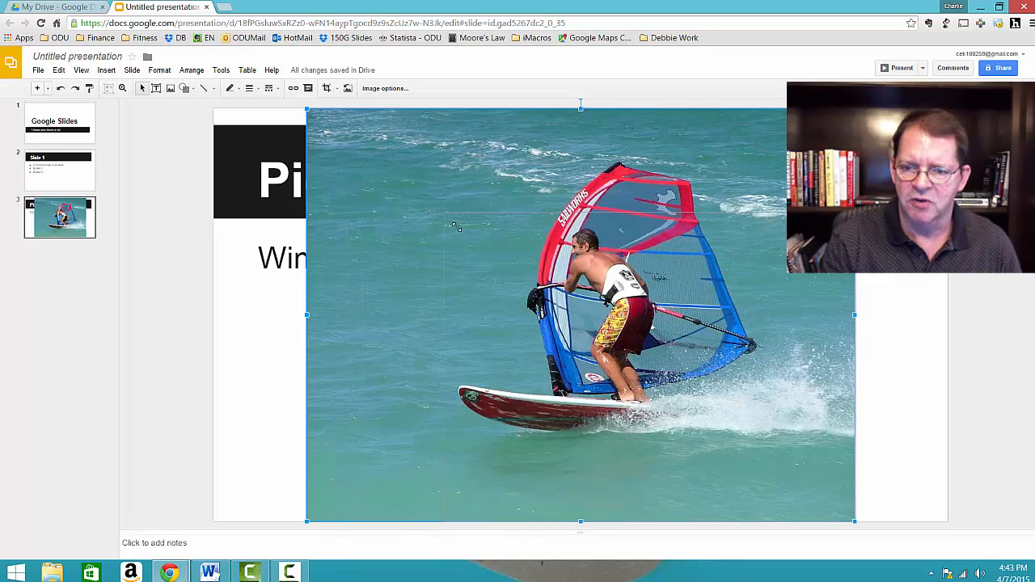
Shrink the windsurfing picture and place it in the right half of the slide below the title bar.
{"action": "left_click_drag", "start_coordinate": [511, 266], "coordinate": [511, 266]}
{"action": "left_click_drag", "start_coordinate": [696, 316], "coordinate": [722, 288]}
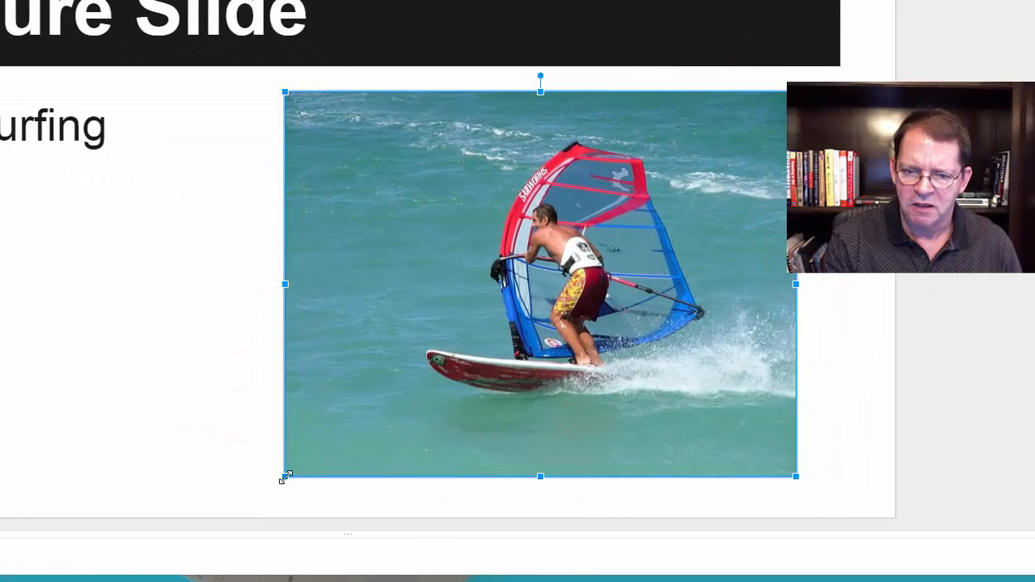
{"action": "left_click", "coordinate": [348, 483]}
{"action": "left_click", "coordinate": [288, 474]}
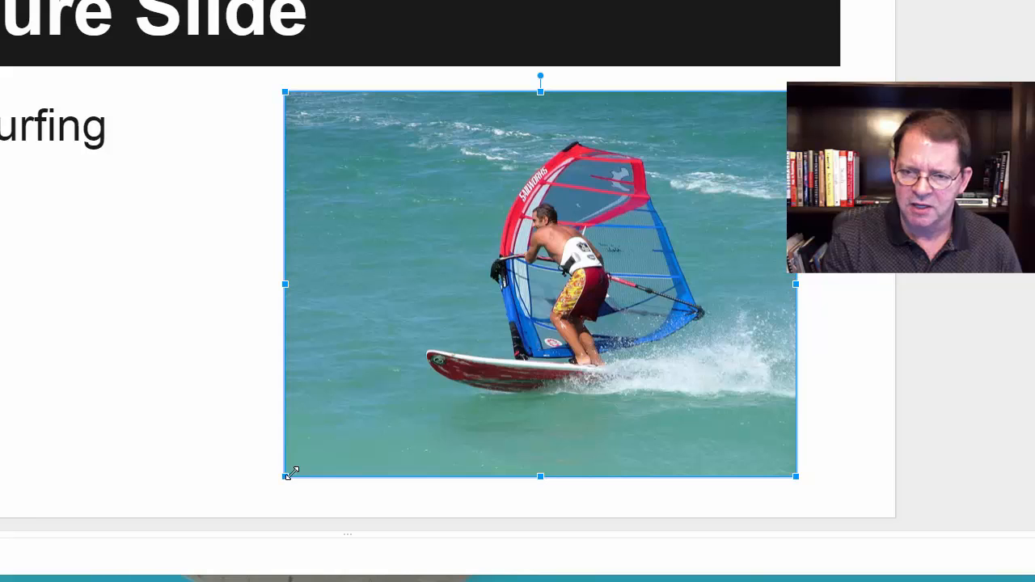
{"action": "left_click_drag", "start_coordinate": [292, 472], "coordinate": [353, 414]}
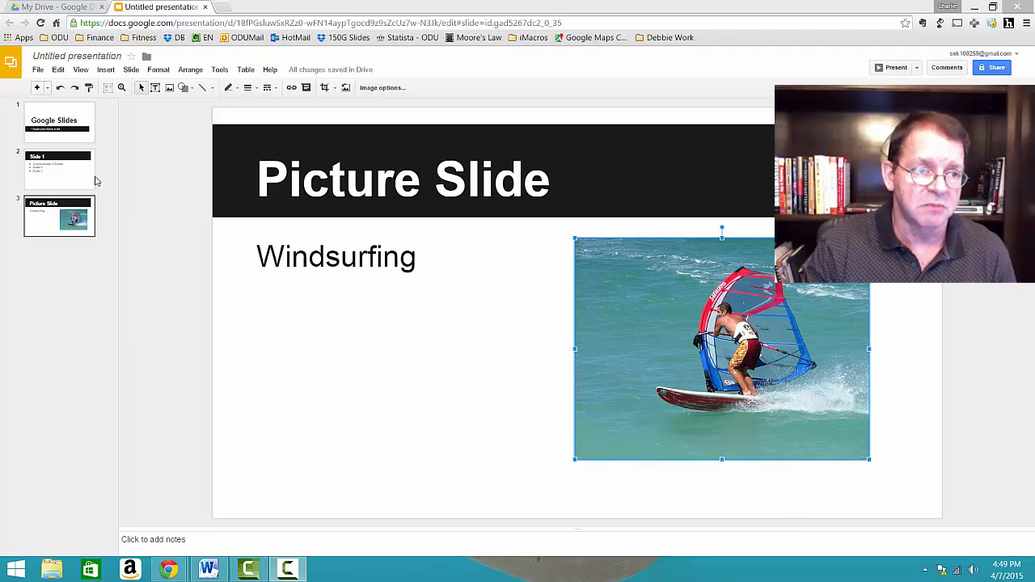
Add a new slide after the Picture Slide and title it "Video Slide".
{"action": "left_click", "coordinate": [36, 87]}
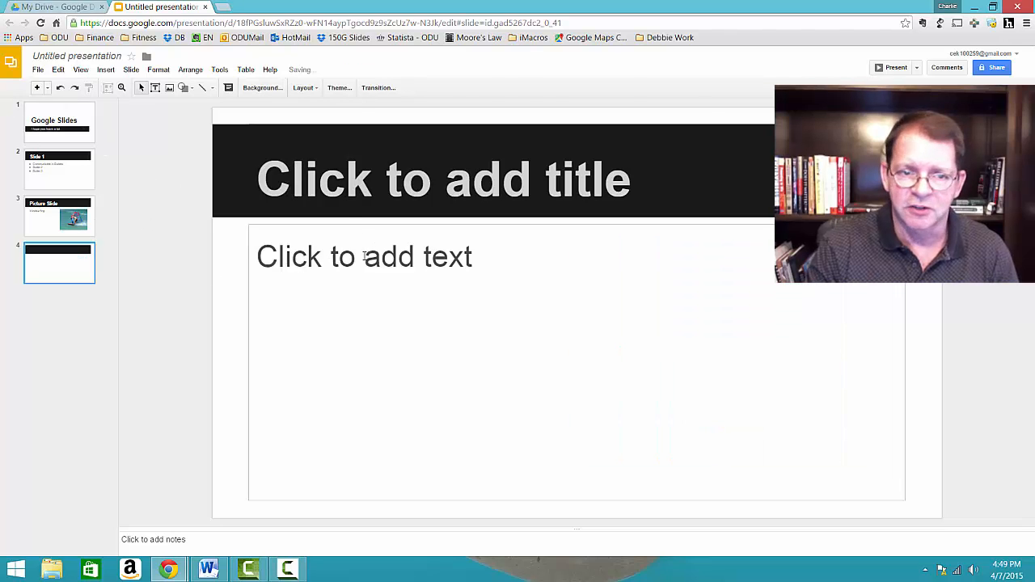
{"action": "left_click", "coordinate": [356, 200]}
{"action": "type", "text": "Vidoe"}
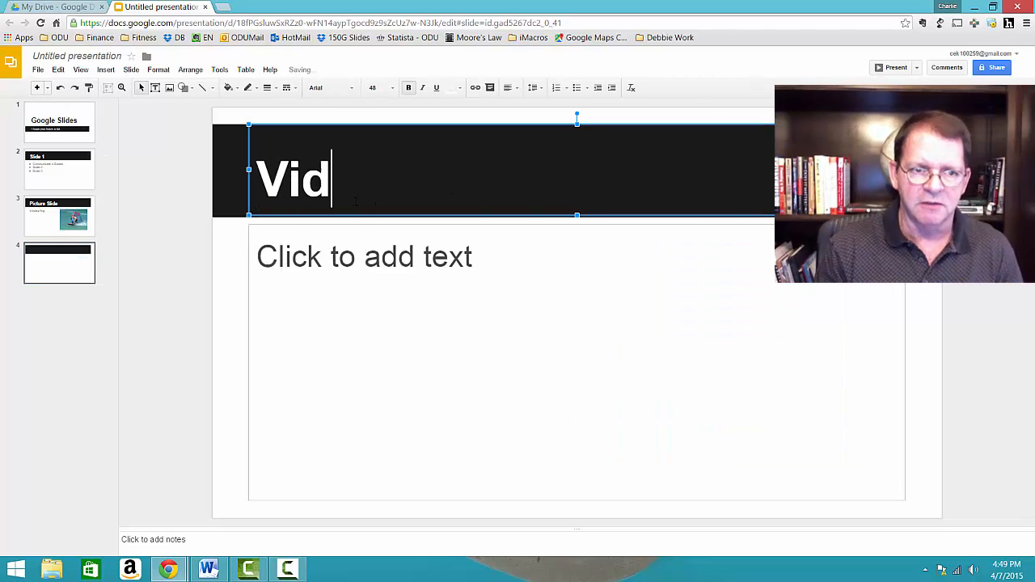
{"action": "key", "text": "BackSpace"}
{"action": "key", "text": "BackSpace"}
{"action": "type", "text": "eo Slide"}
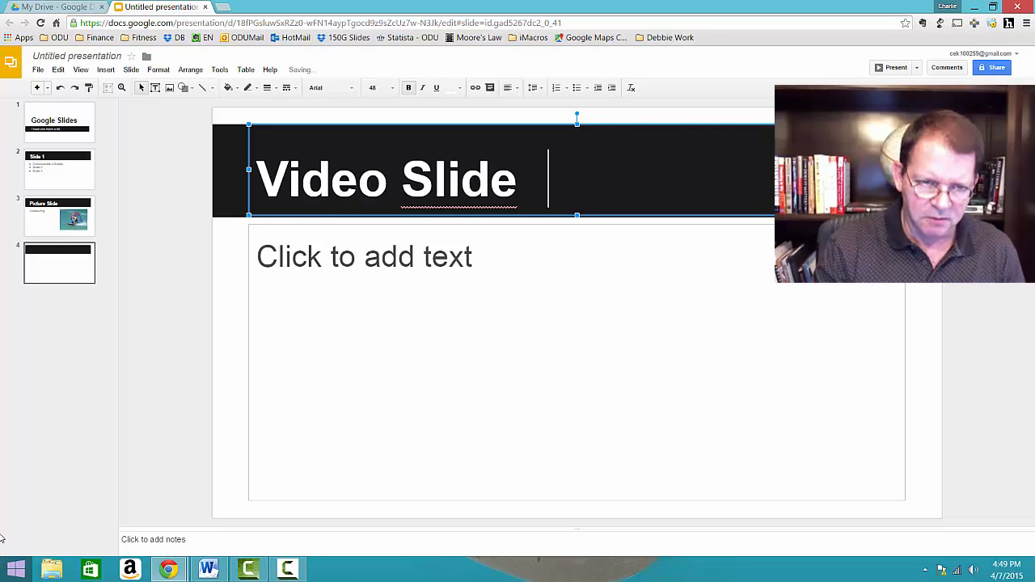
Enter "Windsurfing" as the body text of the Video Slide.
{"action": "left_click", "coordinate": [301, 249]}
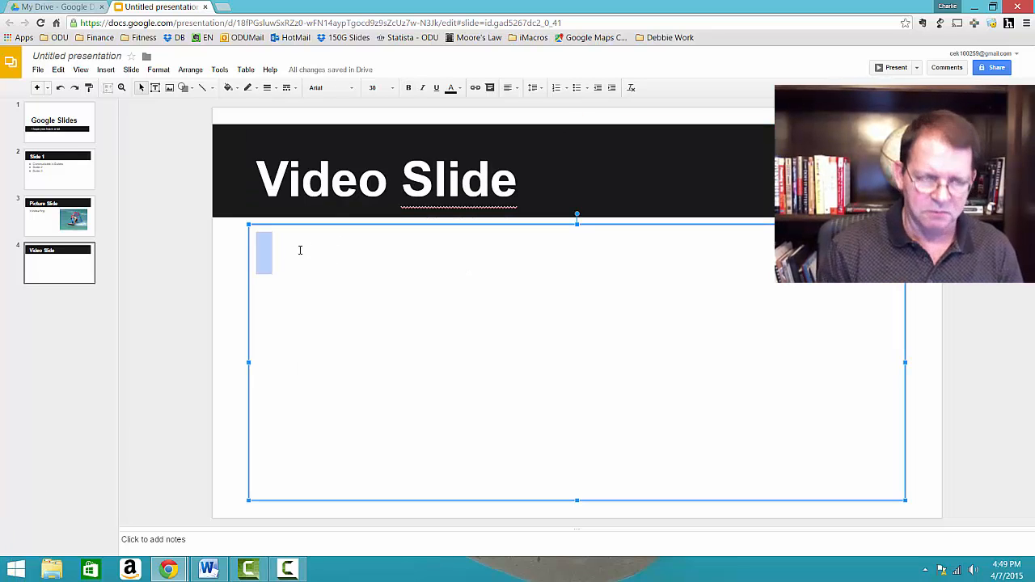
{"action": "type", "text": "Windsurfi"}
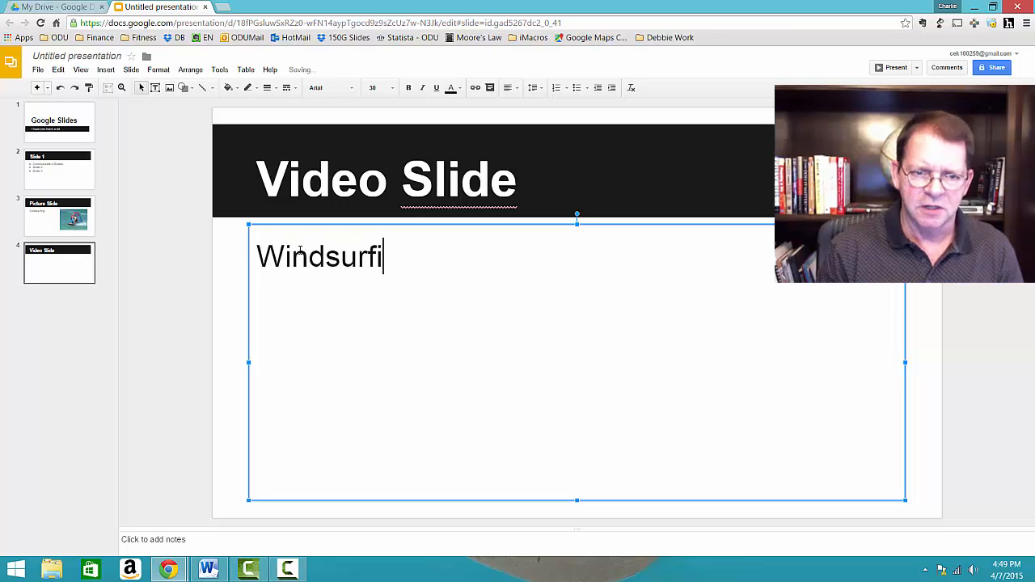
{"action": "type", "text": "ng"}
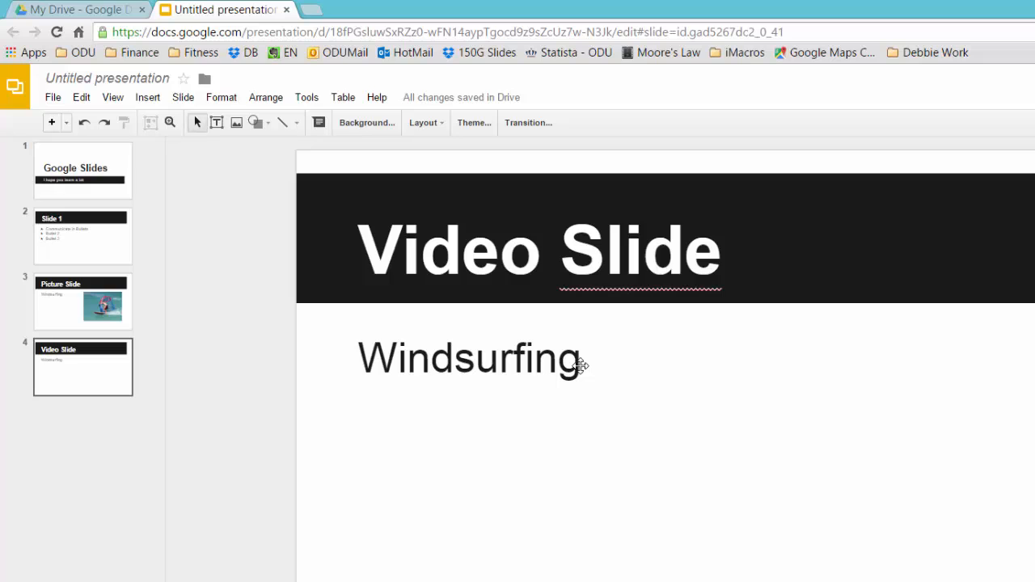
Search YouTube for "windsurfing" and insert the video "Windsurfing 2013 - People Are Awesome - Best Of" on the Video Slide.
{"action": "left_click", "coordinate": [147, 97]}
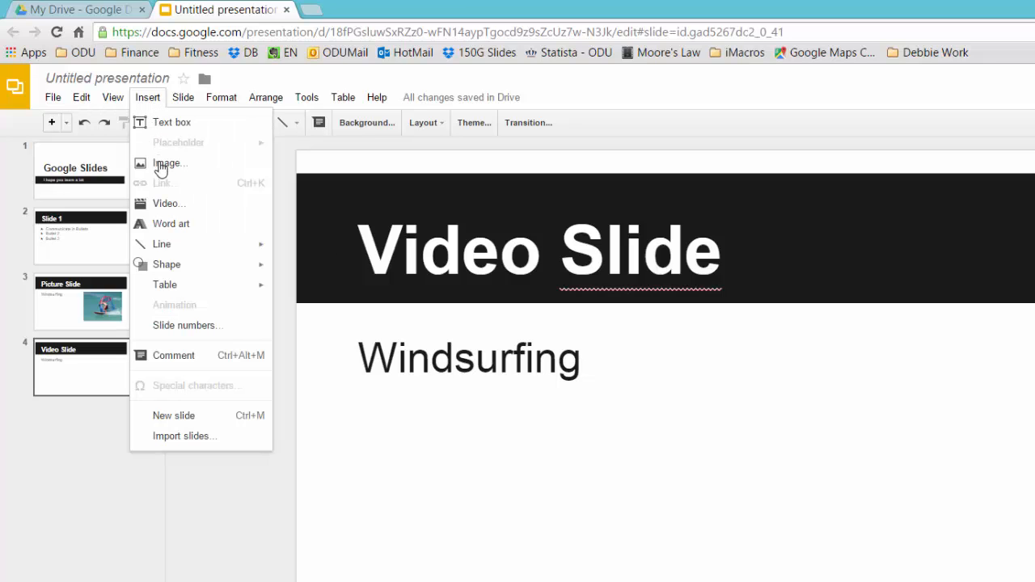
{"action": "left_click", "coordinate": [171, 205]}
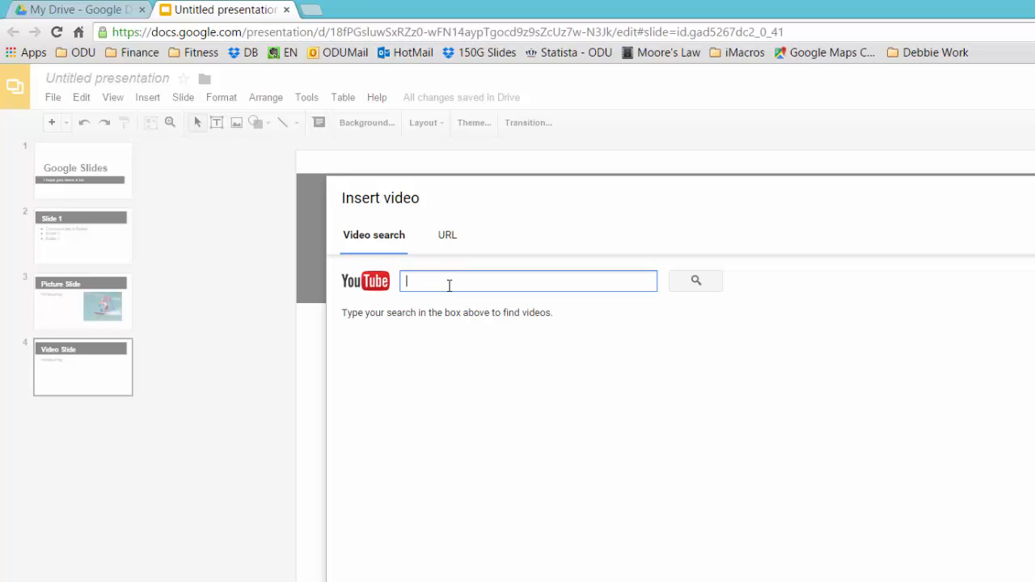
{"action": "type", "text": "windsurfing"}
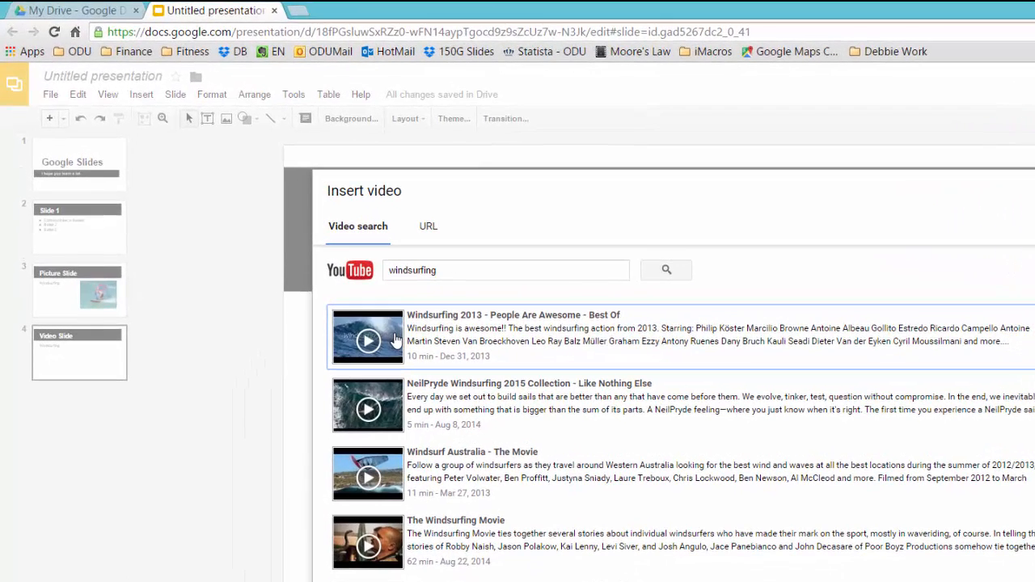
{"action": "left_click", "coordinate": [396, 340]}
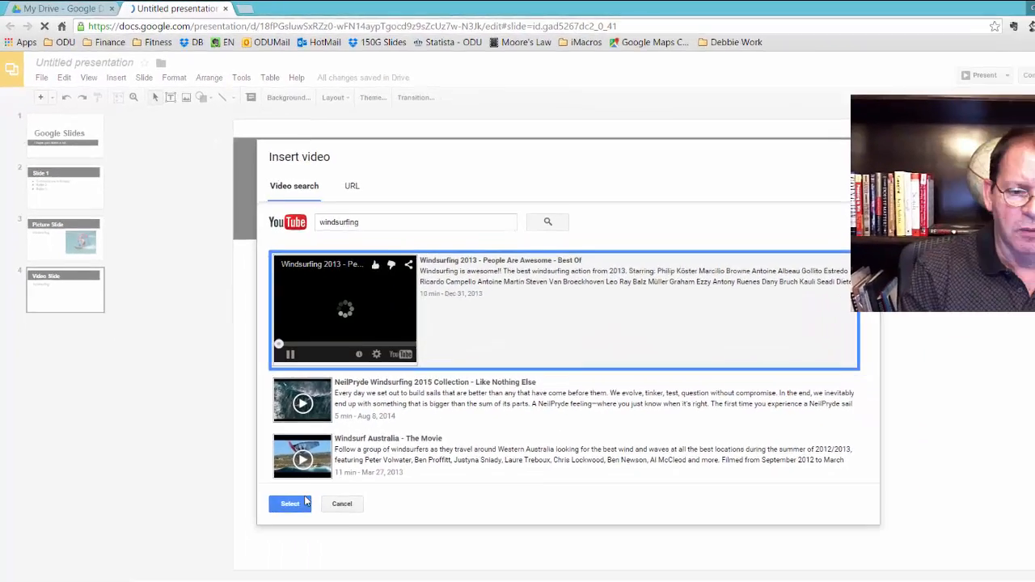
{"action": "left_click", "coordinate": [346, 577]}
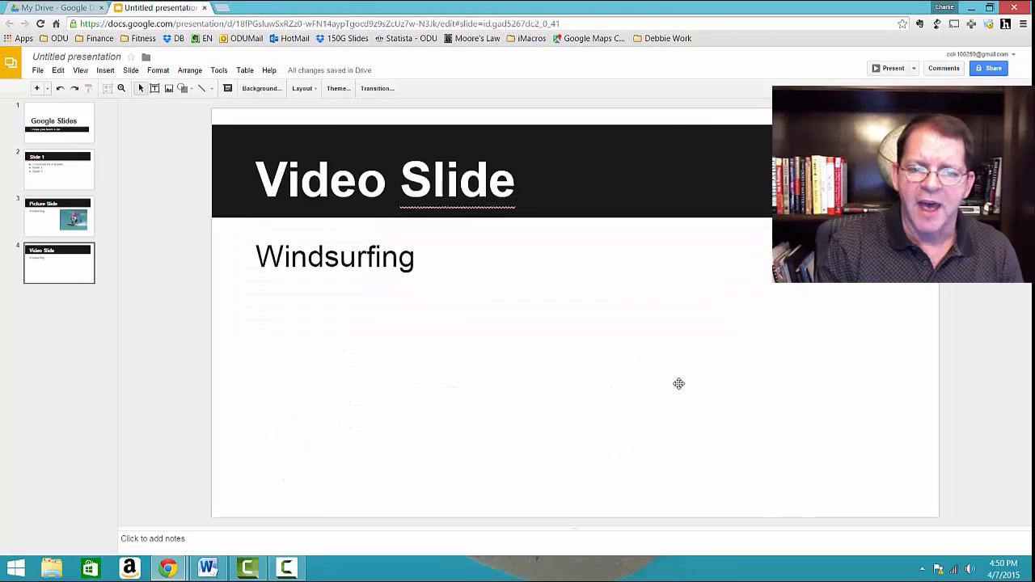
Shrink the windsurfing video and place it in the right half of the slide below the title bar.
{"action": "left_click_drag", "start_coordinate": [639, 344], "coordinate": [769, 393]}
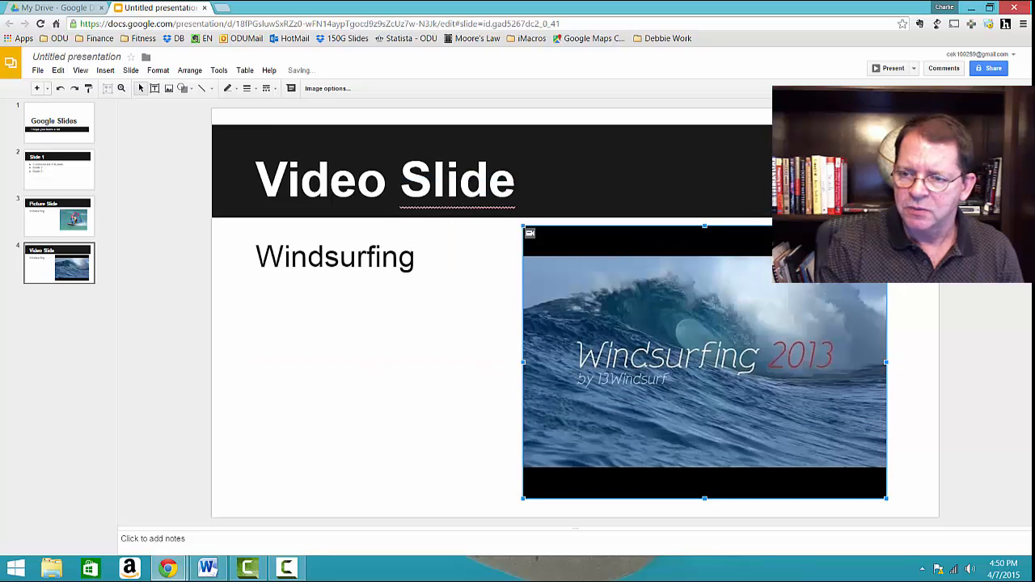
{"action": "left_click_drag", "start_coordinate": [886, 227], "coordinate": [794, 295]}
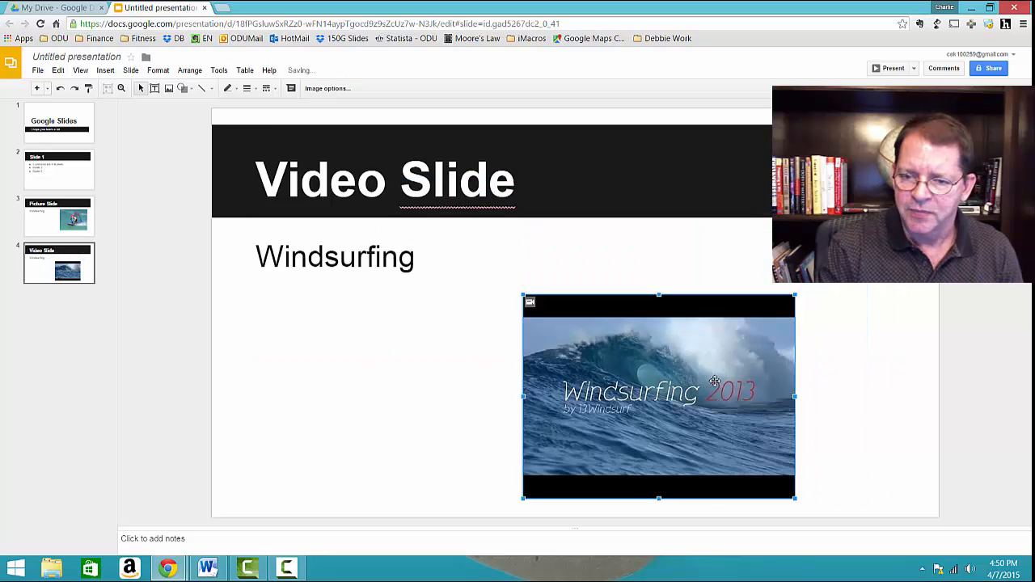
{"action": "left_click_drag", "start_coordinate": [715, 381], "coordinate": [745, 355]}
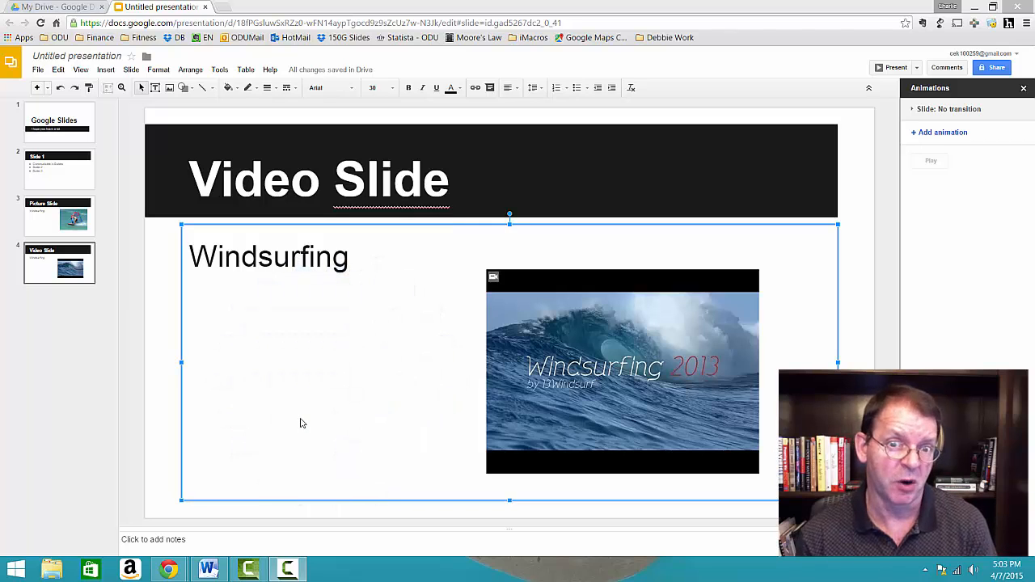
Apply the Slide from right transition to all slides and set the title slide's transition speed to Medium.
{"action": "left_click", "coordinate": [66, 134]}
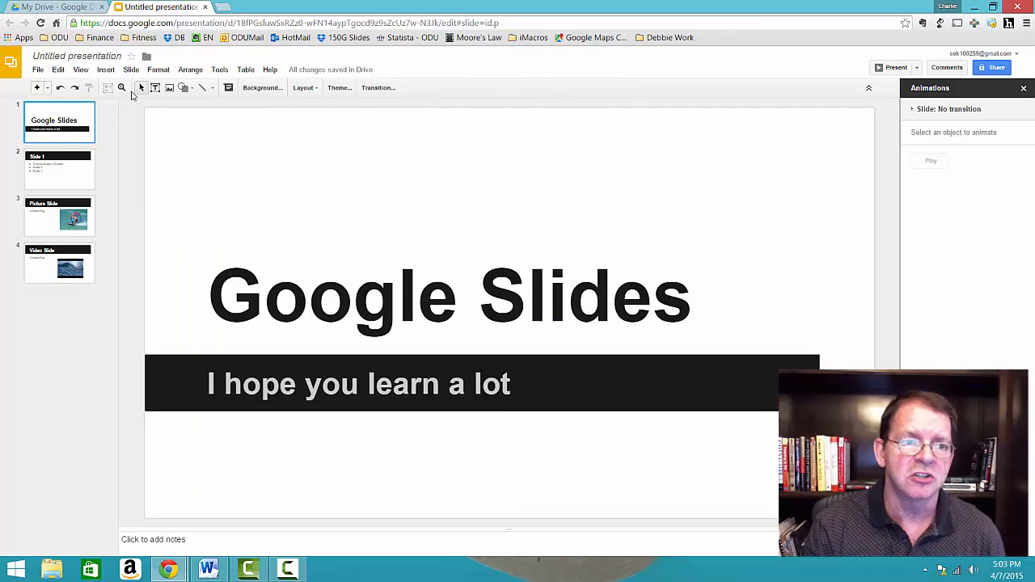
{"action": "left_click", "coordinate": [131, 70]}
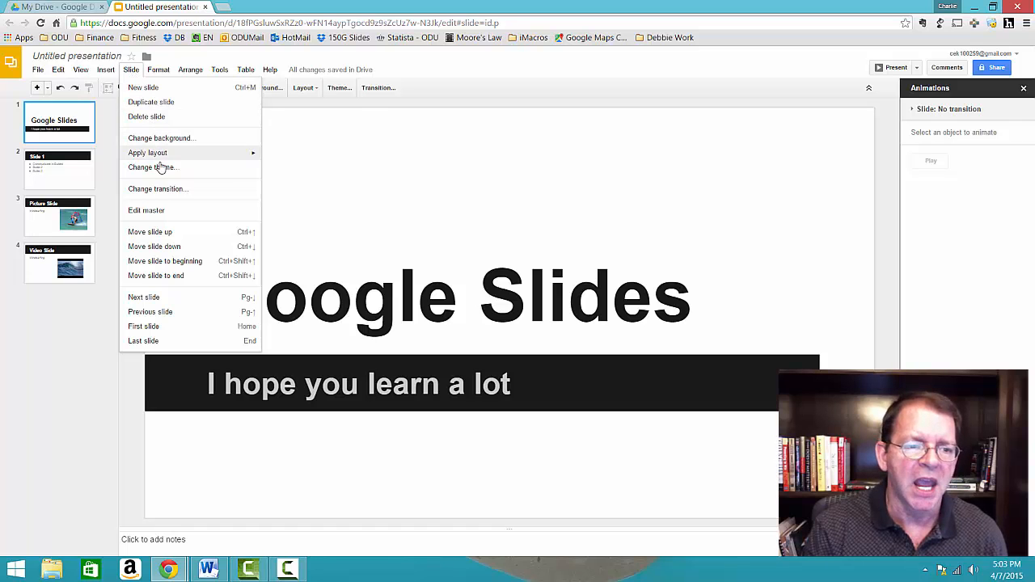
{"action": "left_click", "coordinate": [170, 191]}
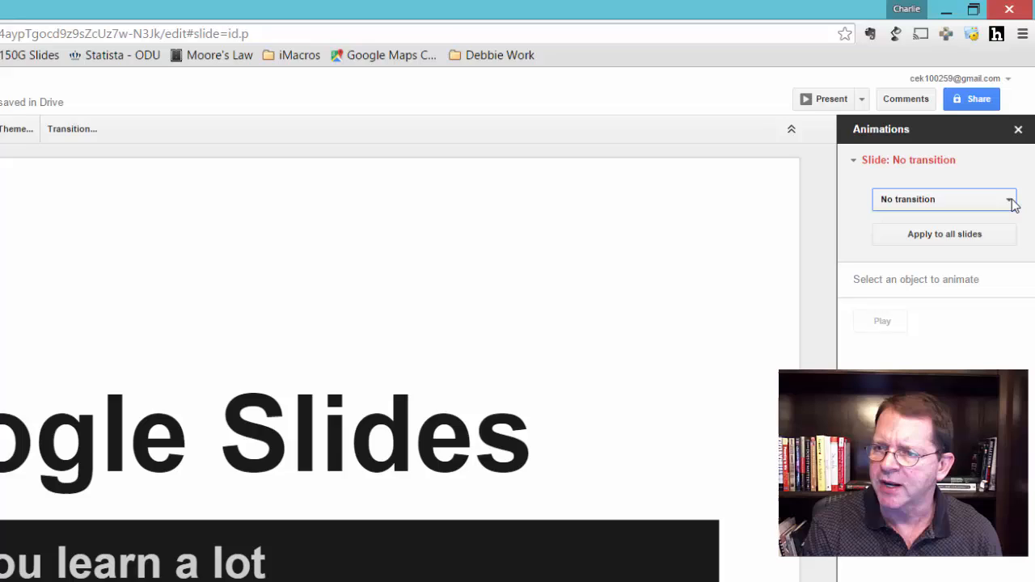
{"action": "left_click", "coordinate": [1002, 139]}
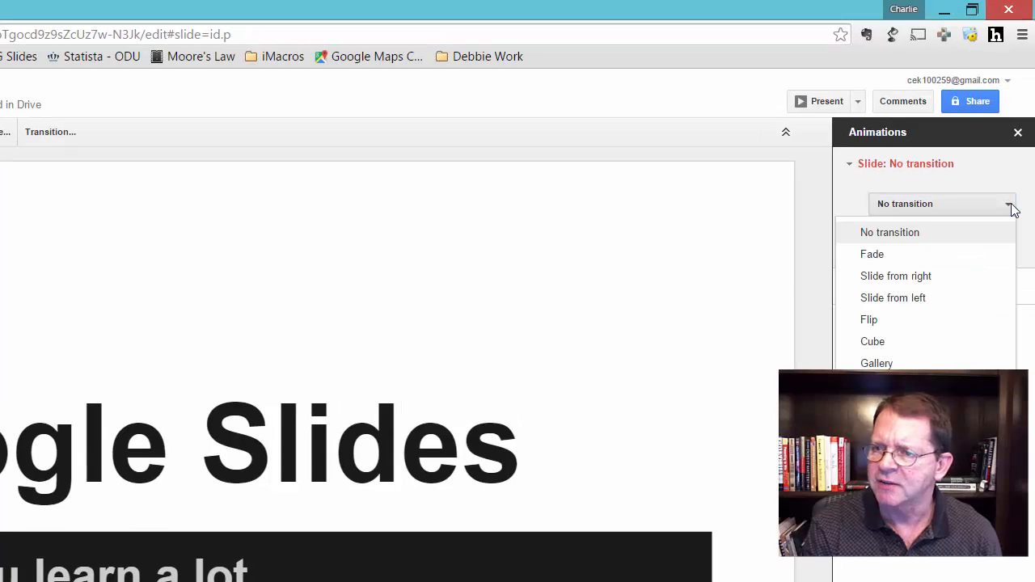
{"action": "left_click", "coordinate": [902, 279]}
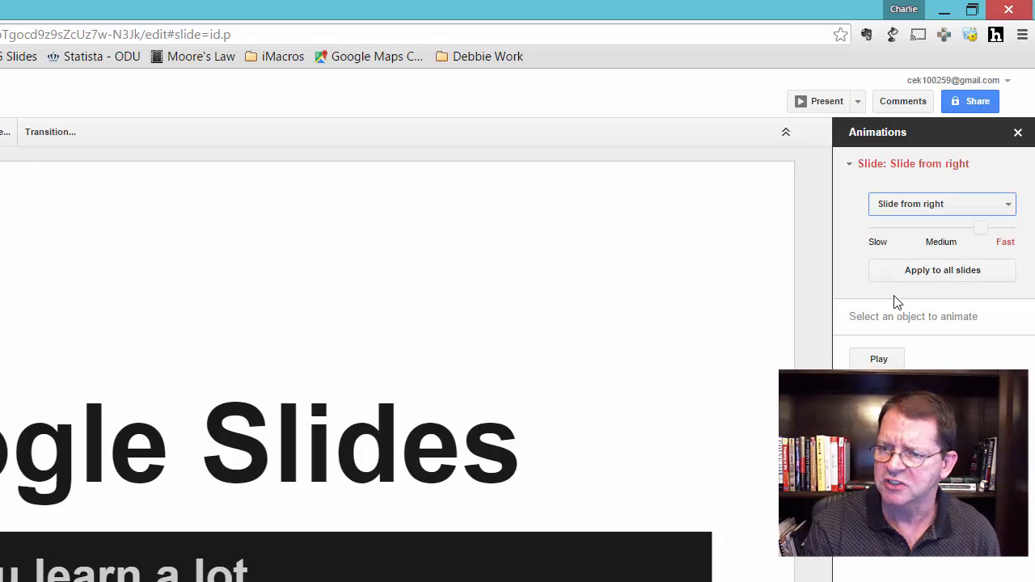
{"action": "left_click", "coordinate": [951, 273]}
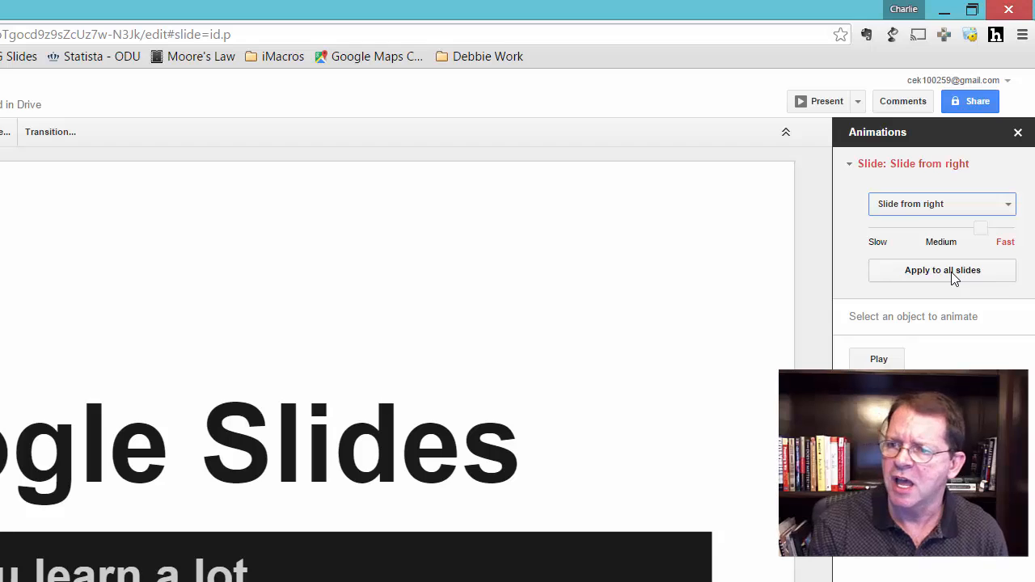
{"action": "left_click", "coordinate": [951, 273]}
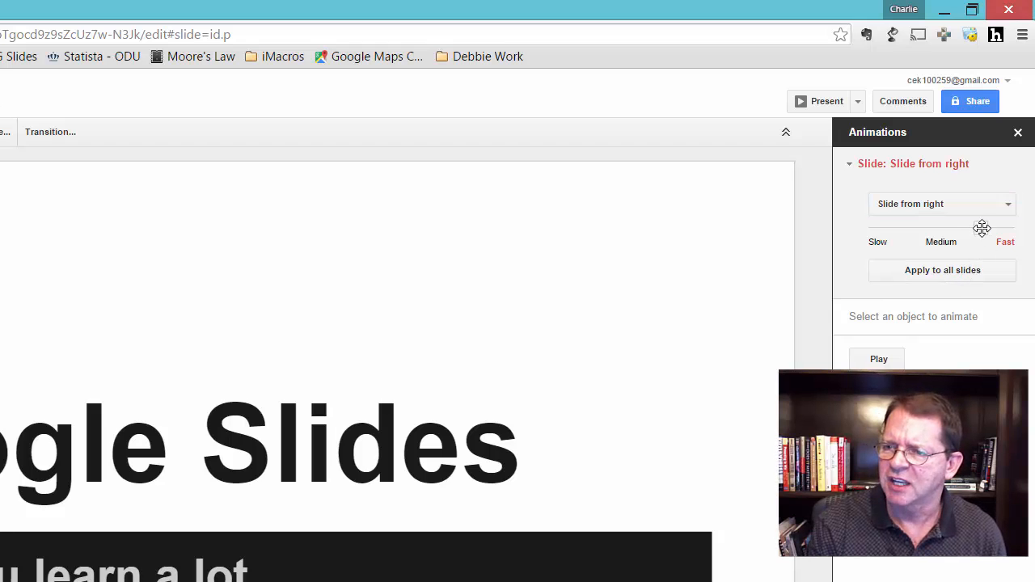
{"action": "left_click_drag", "start_coordinate": [986, 229], "coordinate": [958, 230]}
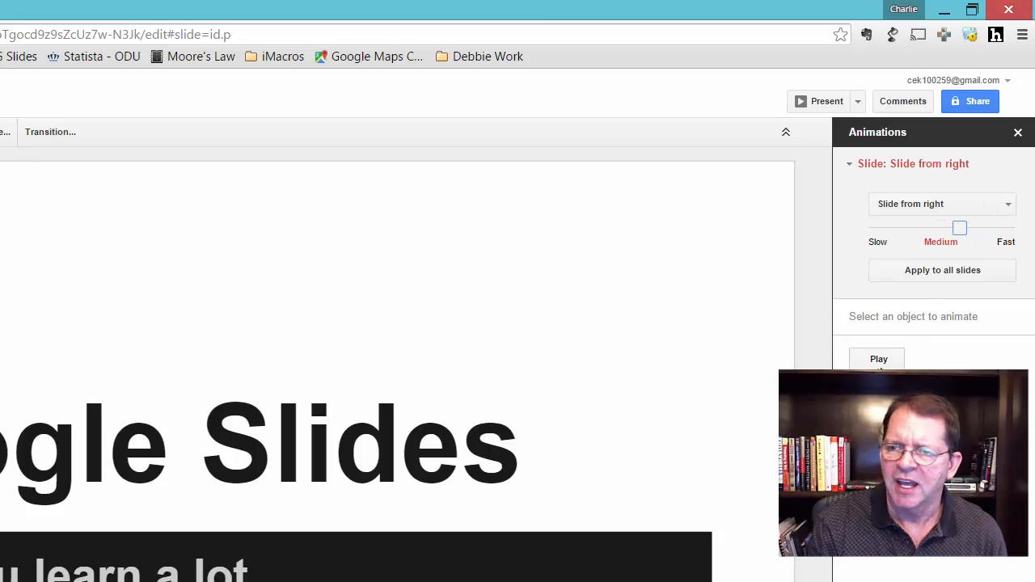
{"action": "left_click", "coordinate": [1018, 132]}
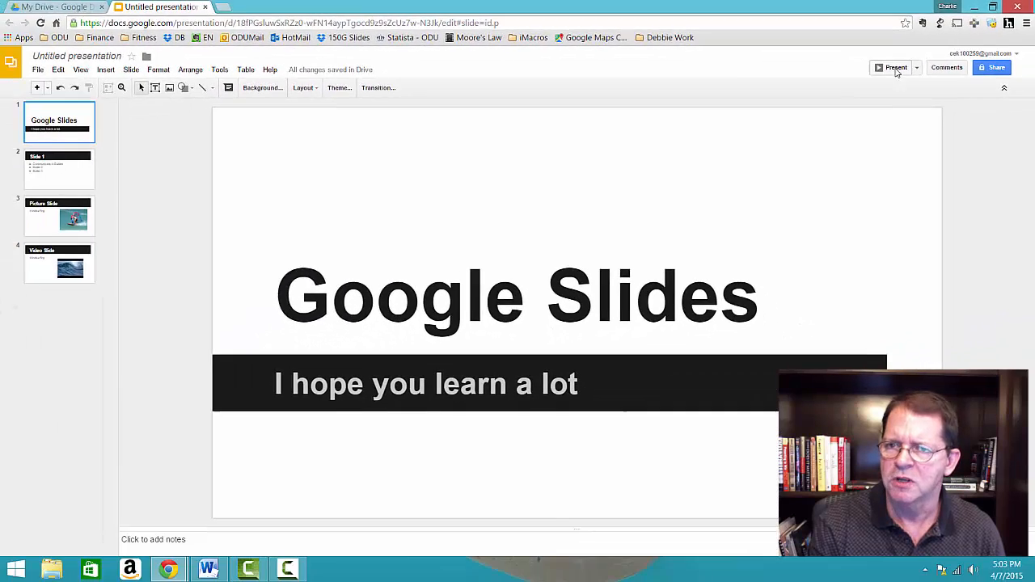
Present the slideshow from the title slide and advance to the Picture Slide to check the transitions.
{"action": "left_click", "coordinate": [828, 99]}
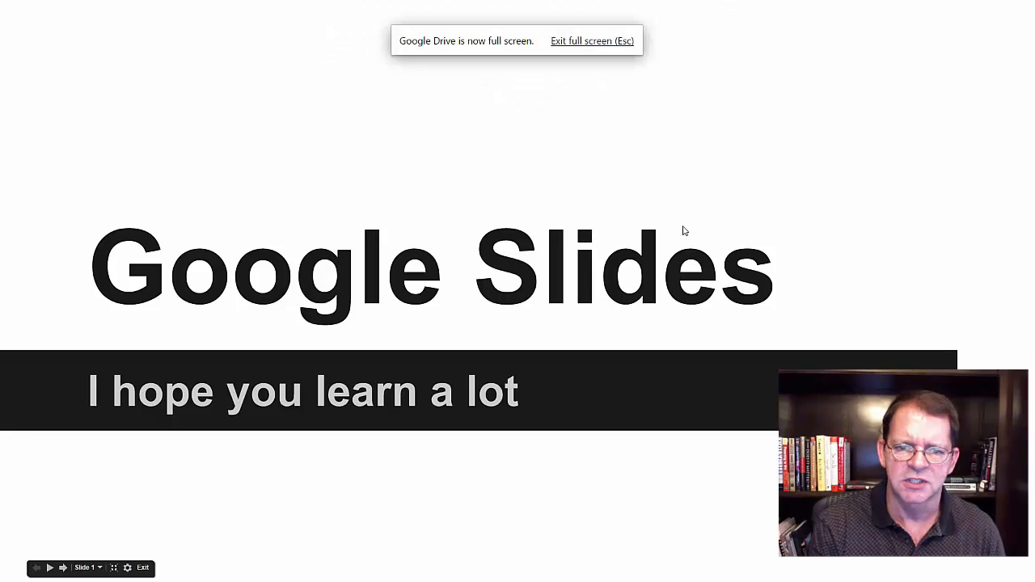
{"action": "left_click", "coordinate": [683, 231]}
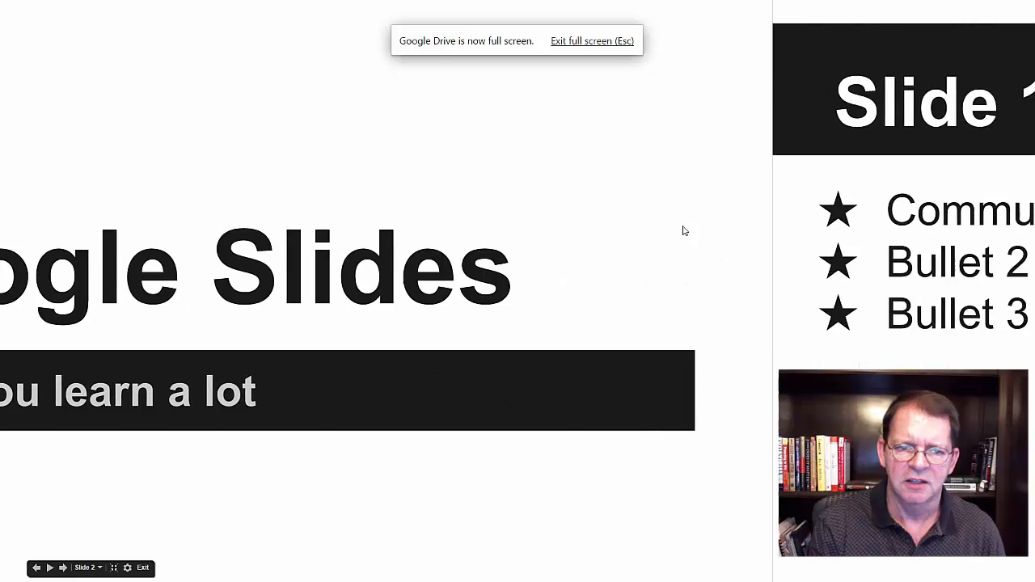
{"action": "left_click", "coordinate": [683, 231]}
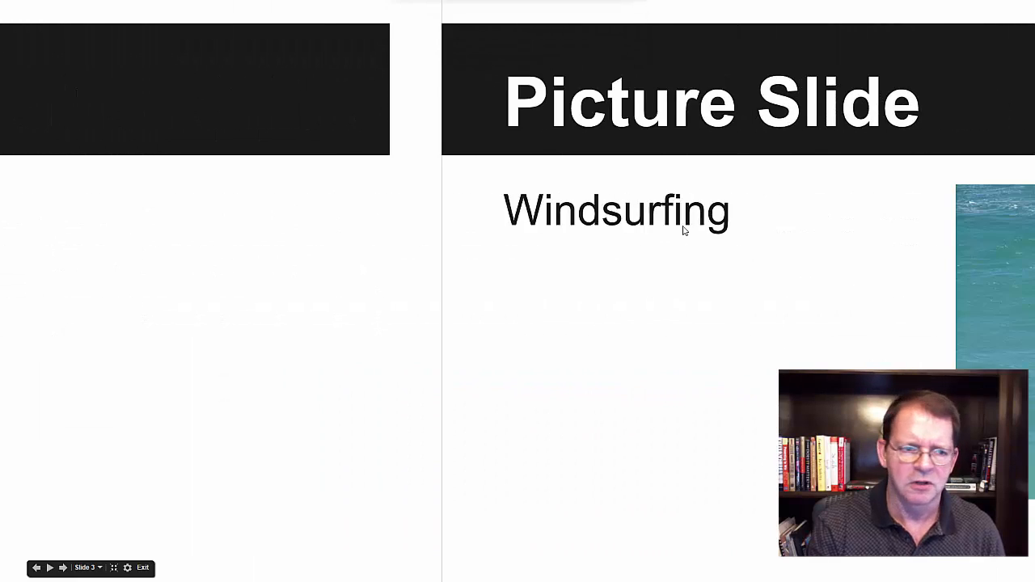